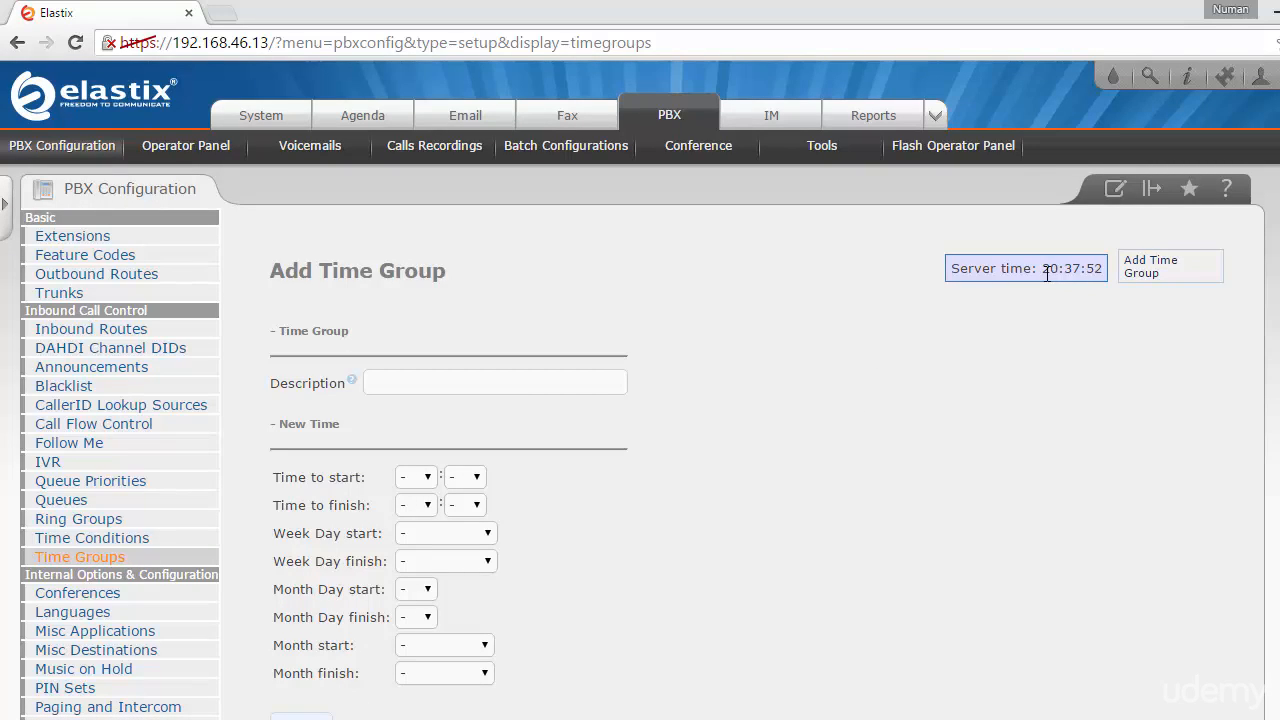
- Enter StdWorkingHrs as the description of the new time group
left_click_drag(1057, 274, 1101, 275)
left_click(428, 387)
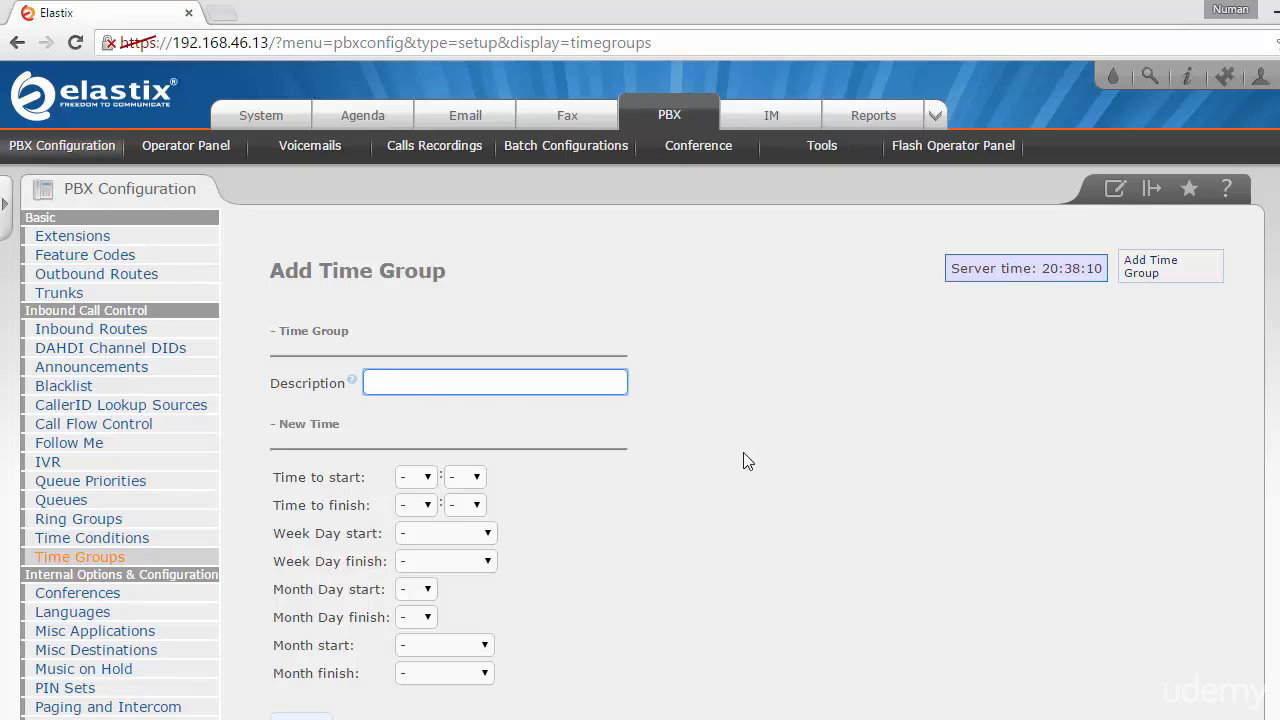
type("Stan")
key("Down")
key("Return")
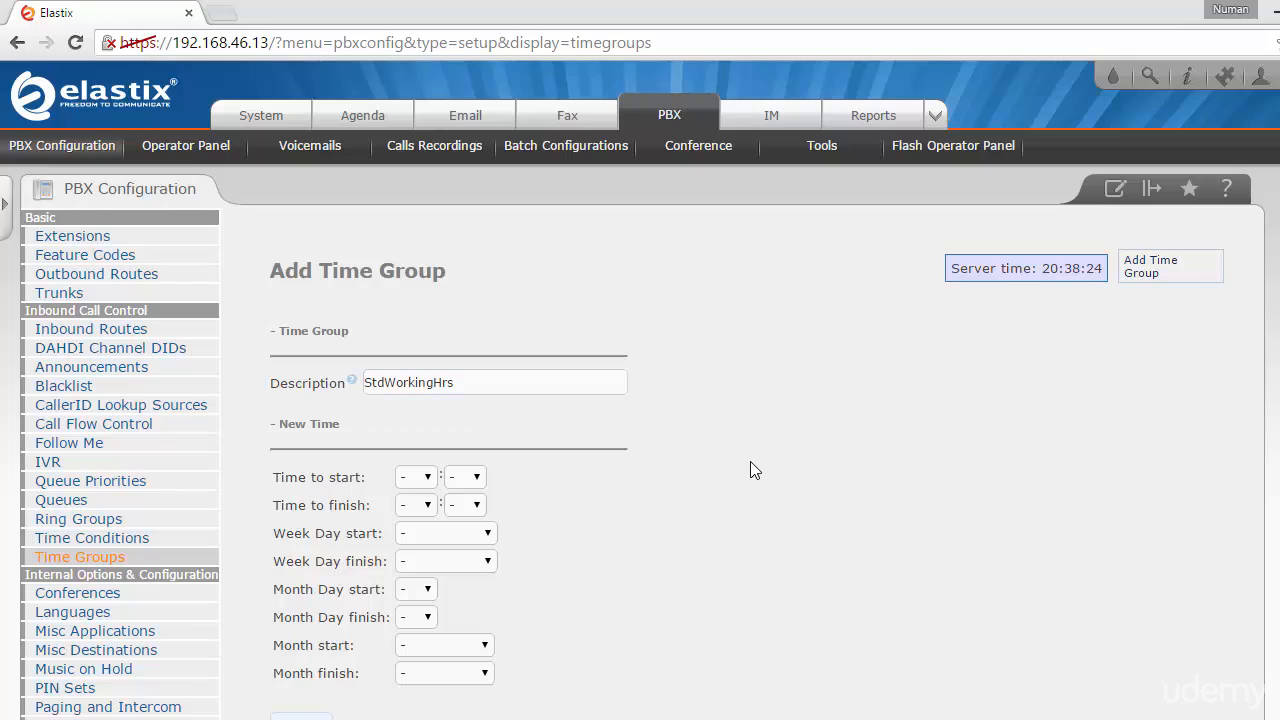
- Set the time group's start time to 08:59
left_click(418, 477)
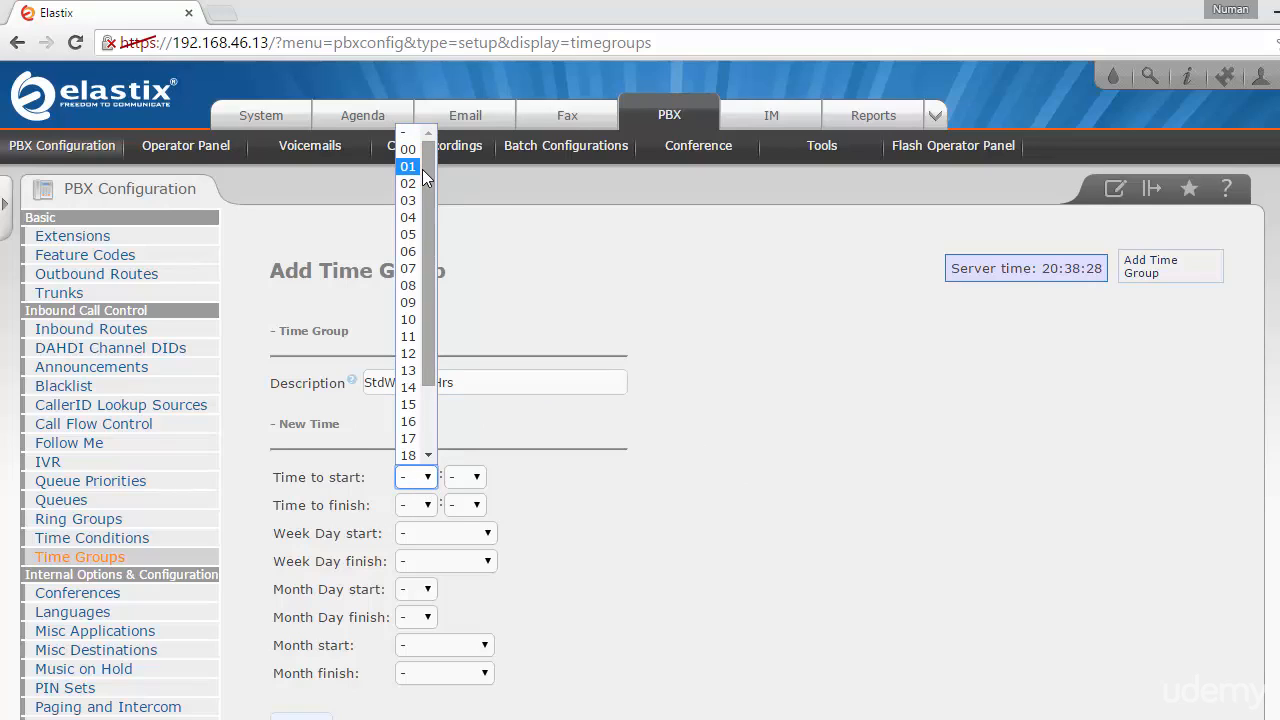
scroll(424, 180, "down", 1)
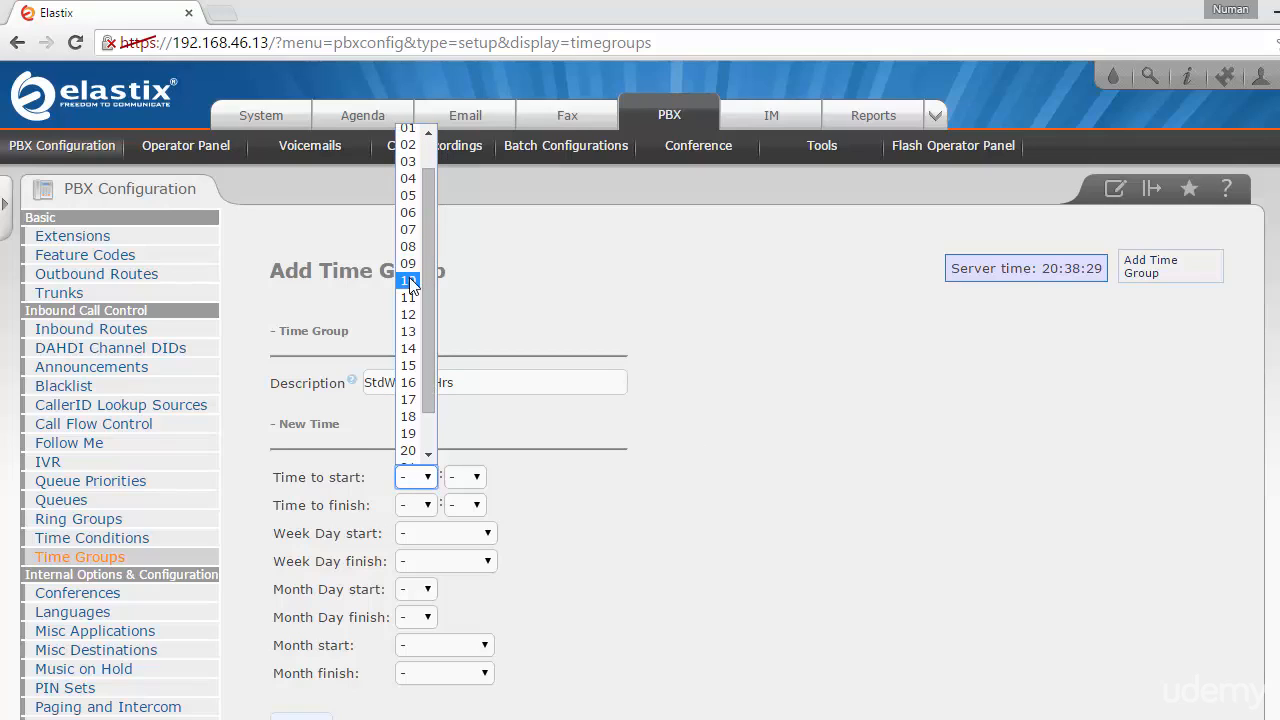
left_click(413, 264)
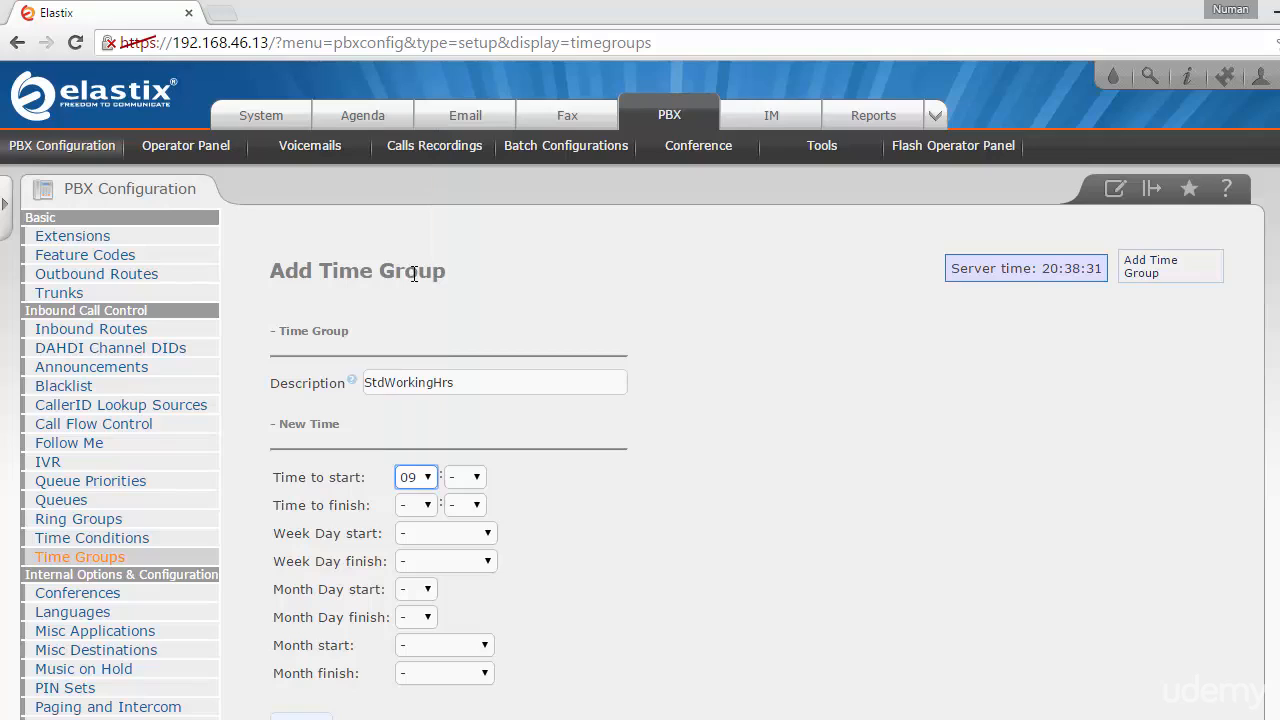
left_click(432, 480)
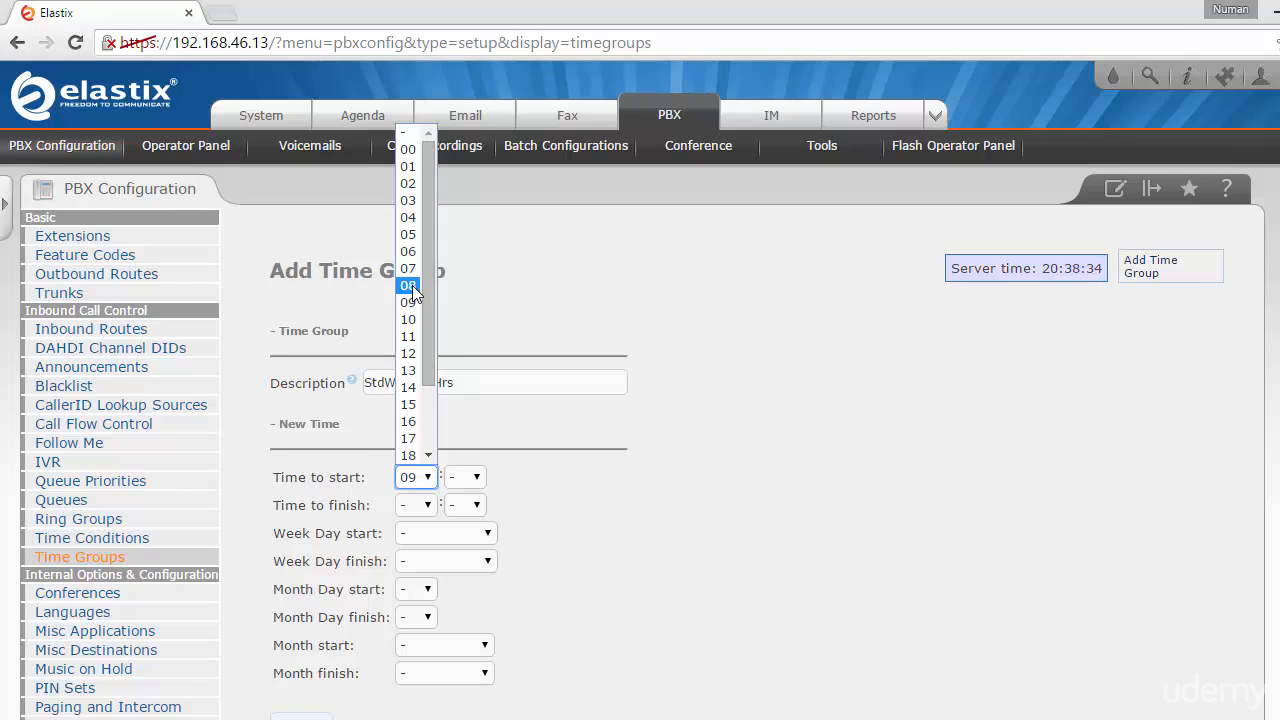
left_click(412, 285)
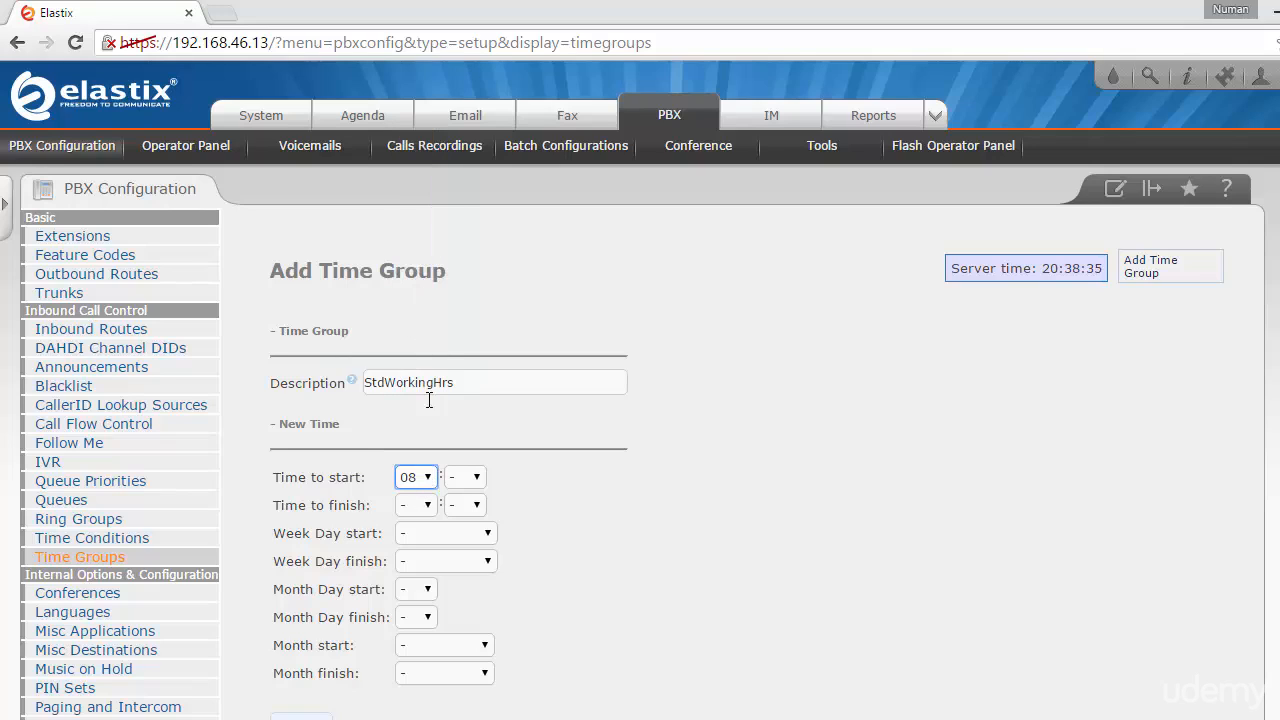
left_click(474, 480)
scroll(477, 260, "down", 2)
scroll(478, 290, "down", 11)
left_click(458, 449)
- Set the time group's finish time to 16:59
left_click(427, 506)
scroll(427, 480, "down", 2)
left_click_drag(427, 478, 428, 428)
left_click(406, 433)
left_click(584, 525)
left_click(474, 507)
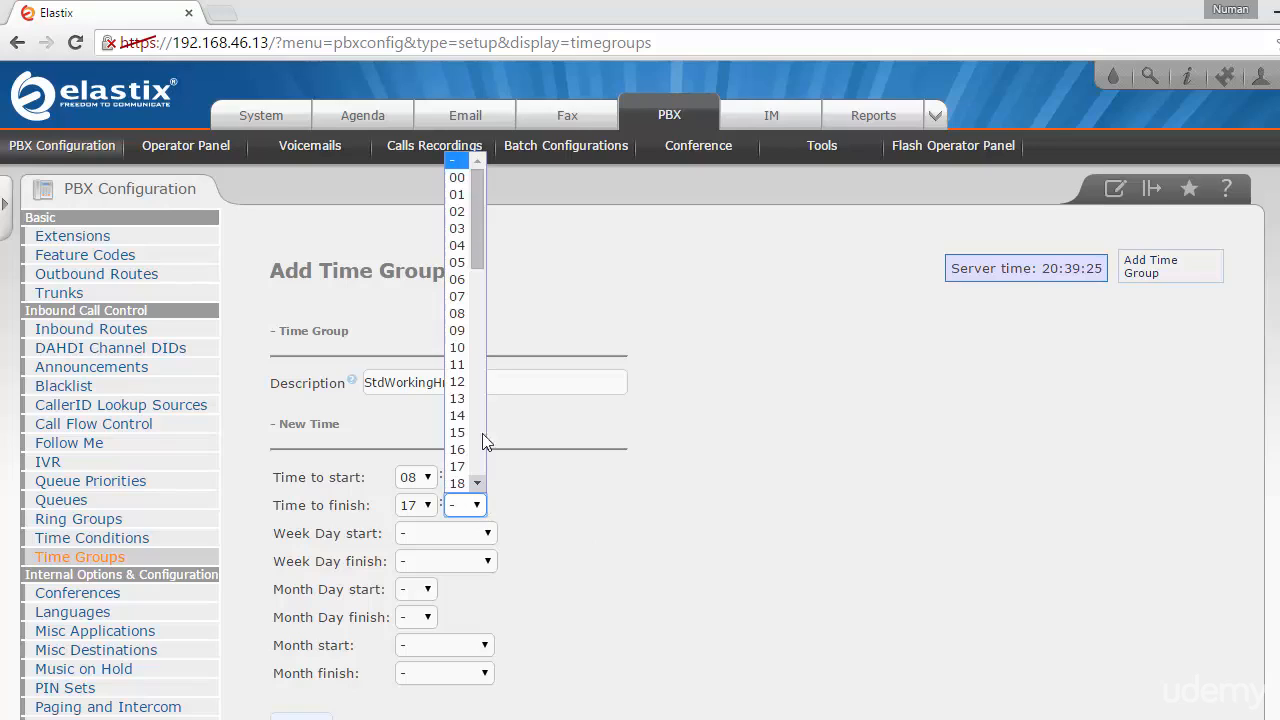
left_click_drag(482, 262, 480, 450)
left_click(458, 483)
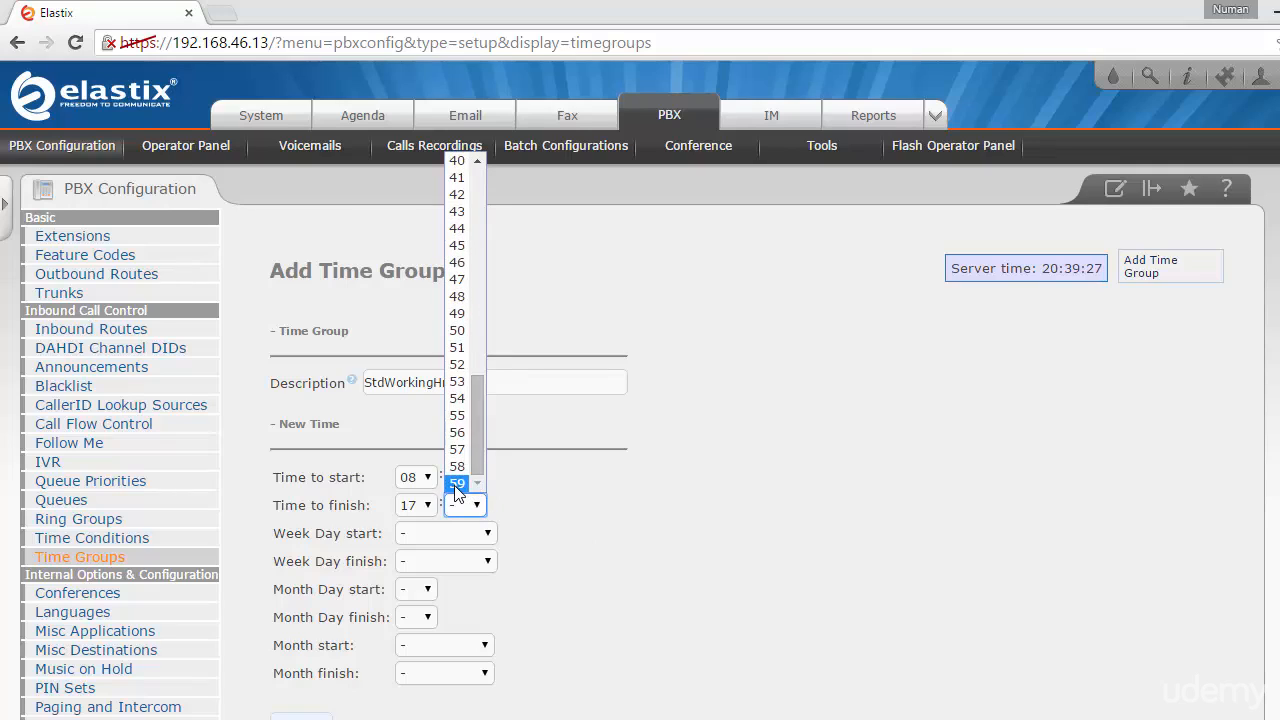
left_click(570, 517)
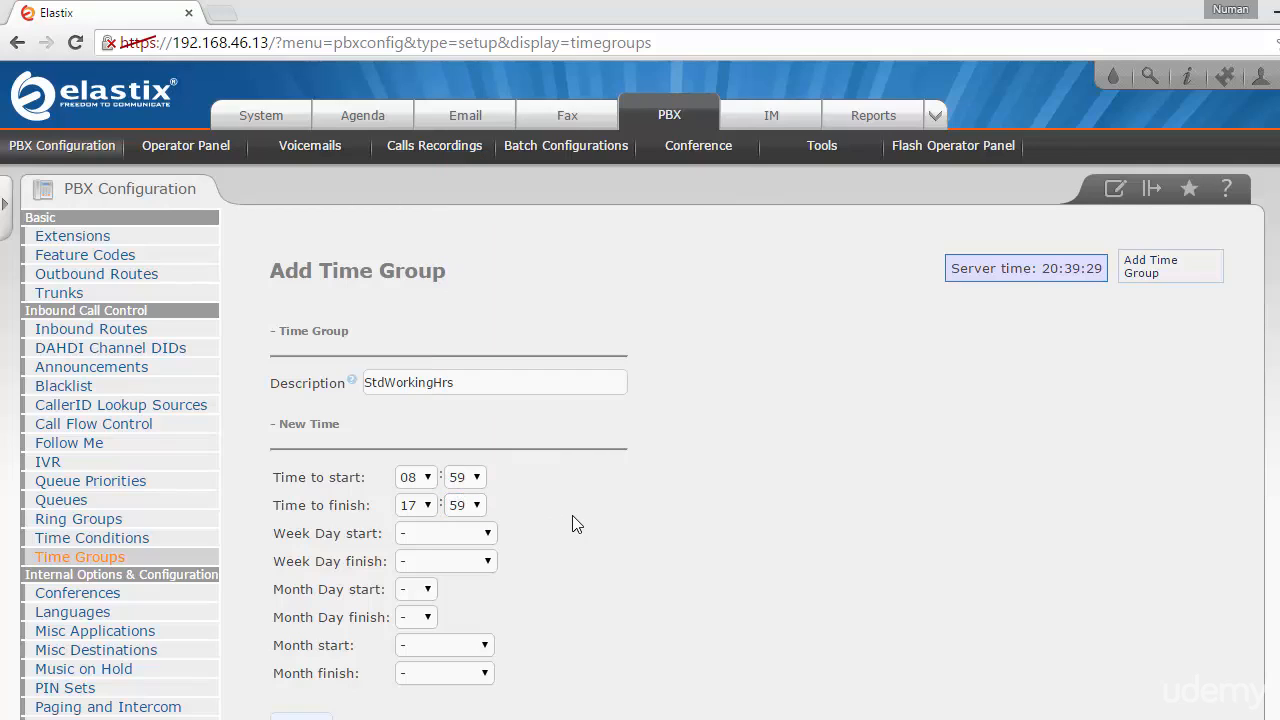
left_click(431, 509)
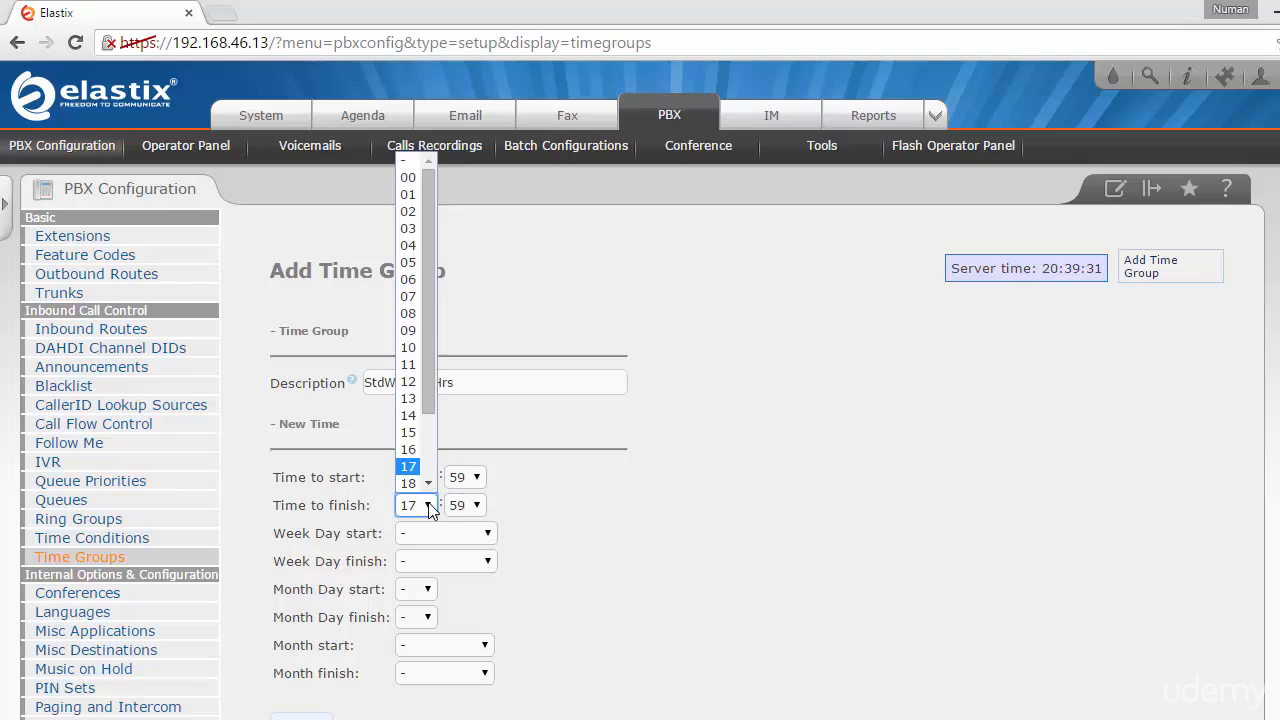
left_click(409, 450)
left_click(590, 529)
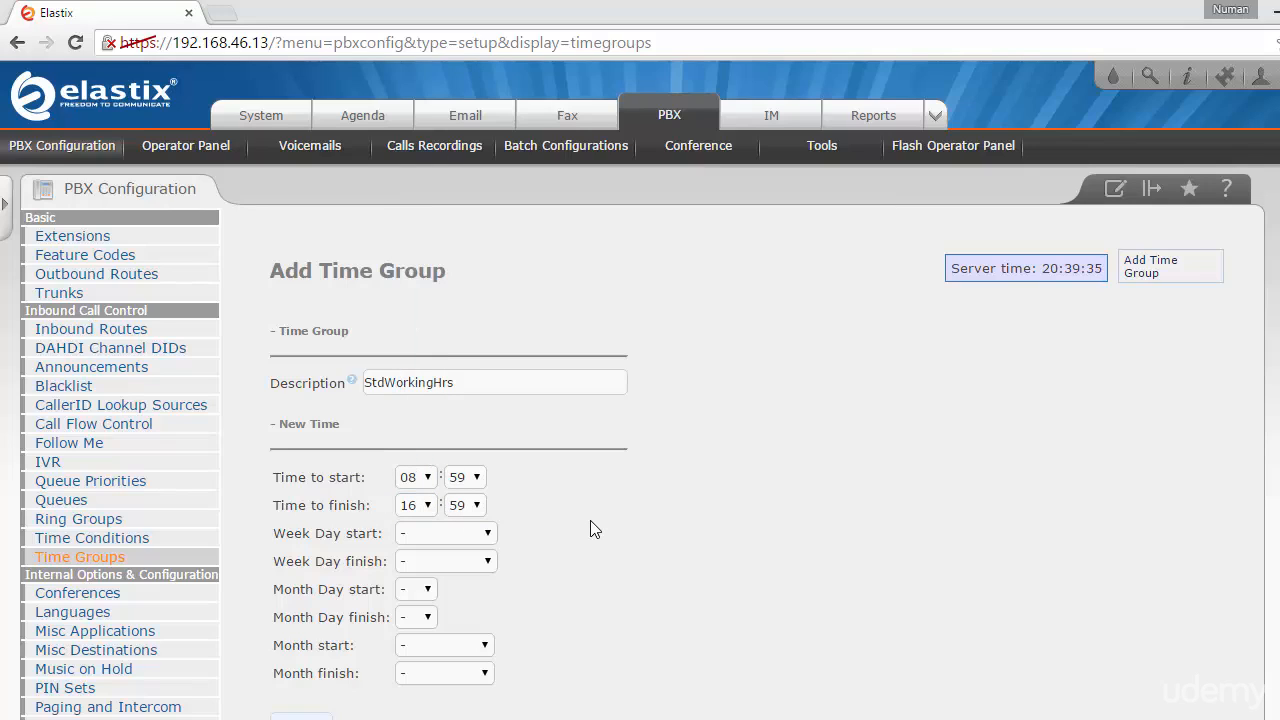
- Set the time group's week day range to start on Monday and finish on Friday
left_click(489, 534)
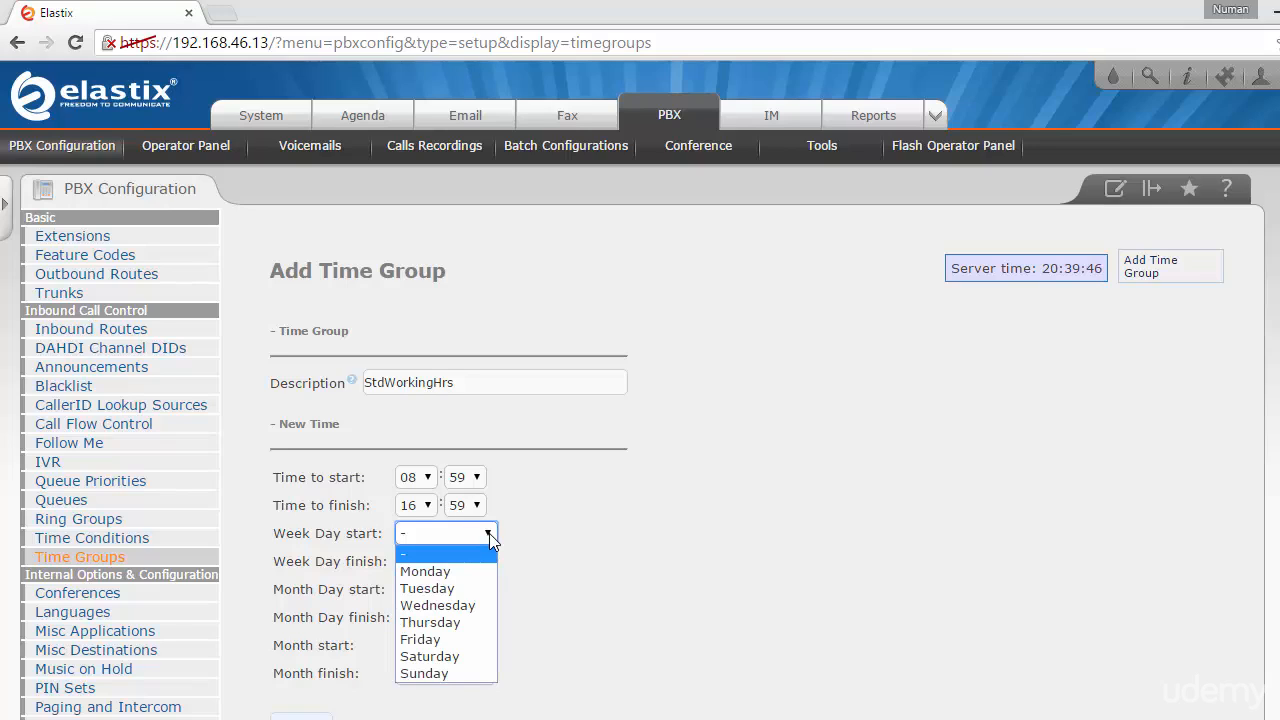
left_click(480, 571)
left_click(487, 561)
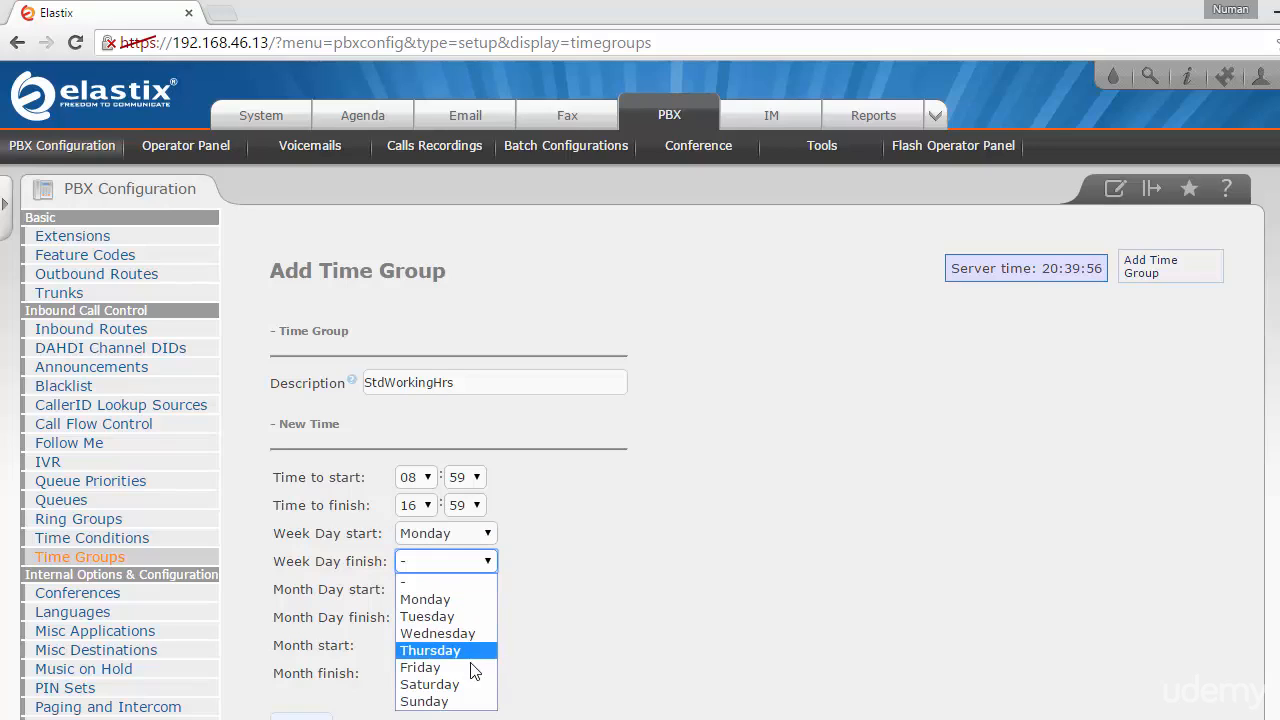
left_click(473, 668)
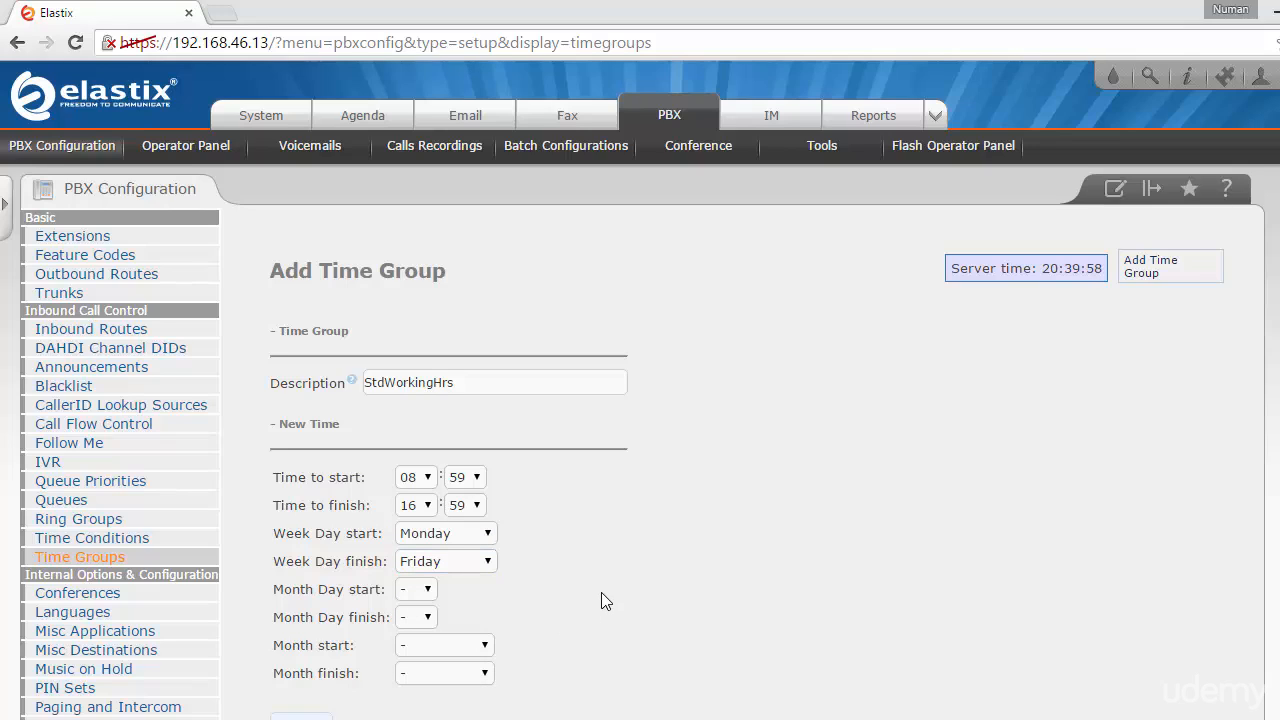
- Set the time group's month day range to start on 1 and finish on 31
left_click(420, 590)
left_click(414, 265)
left_click(427, 617)
left_click_drag(426, 459, 426, 574)
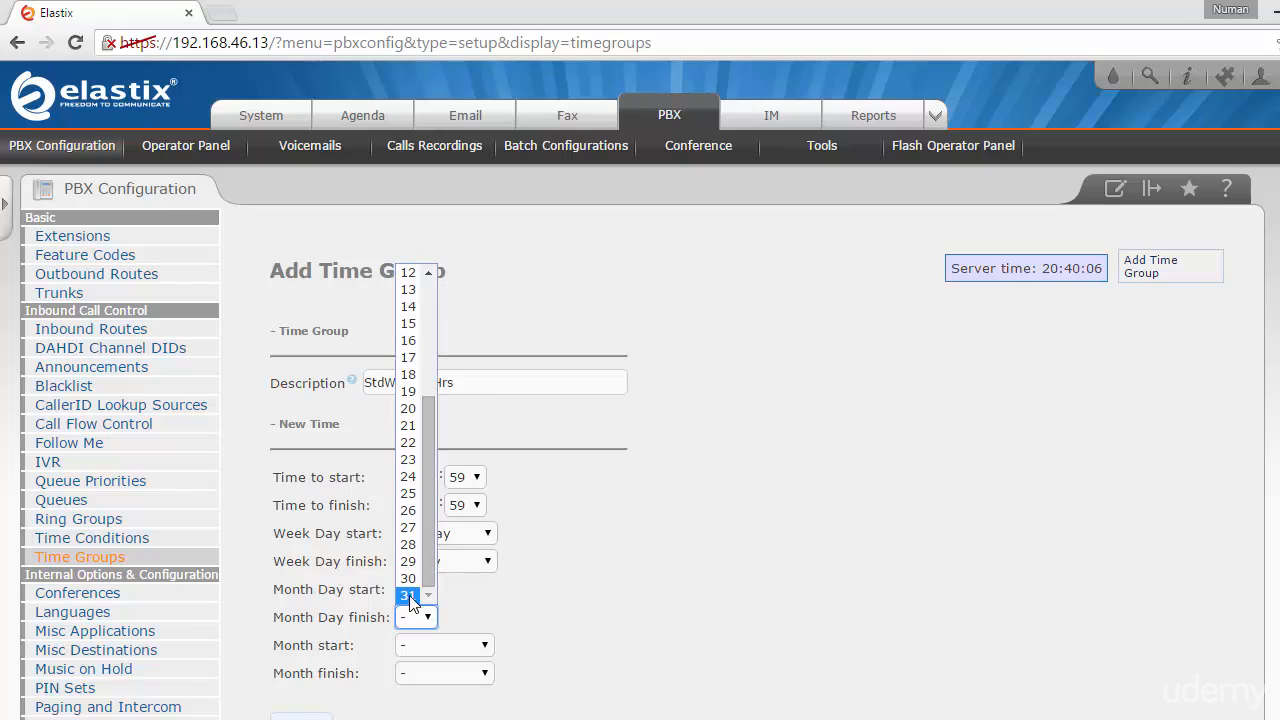
left_click(408, 596)
- Set the time group's month range to start in January and finish in December
scroll(579, 615, "down", 1)
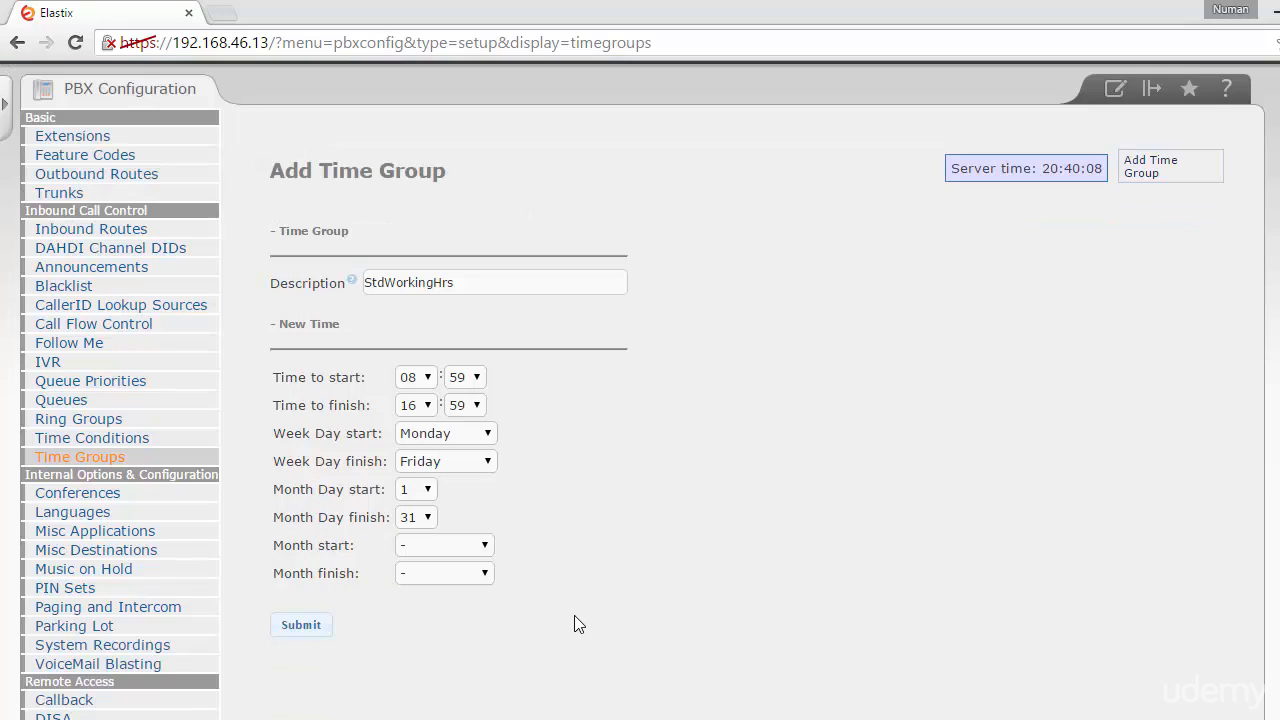
left_click(475, 552)
left_click(440, 337)
left_click(489, 604)
left_click(485, 576)
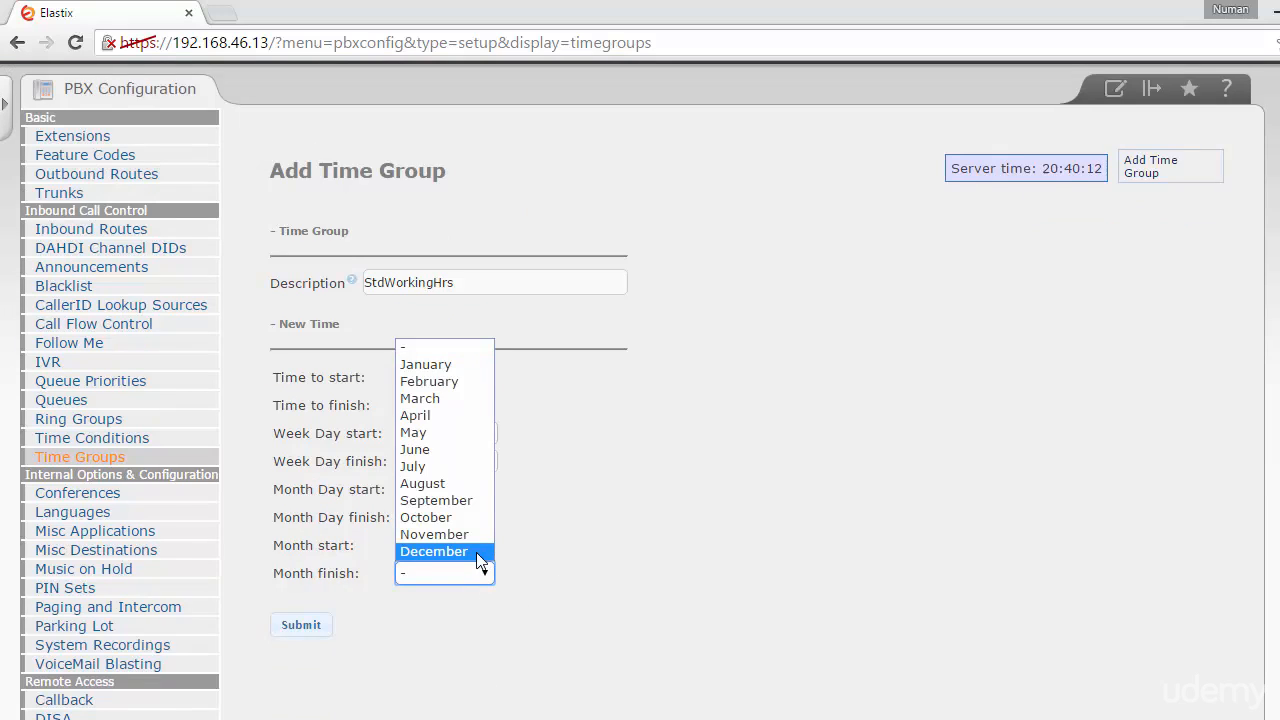
left_click(486, 556)
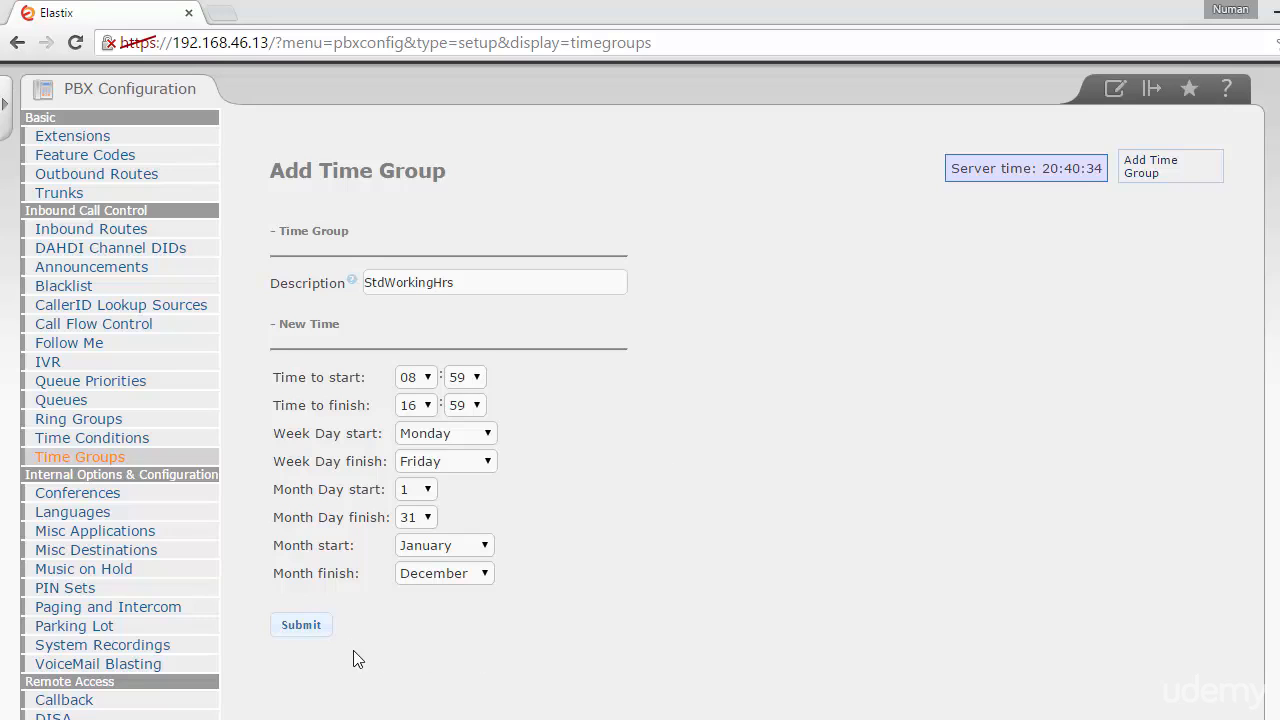
- Submit the new time group and apply the configuration
left_click(299, 627)
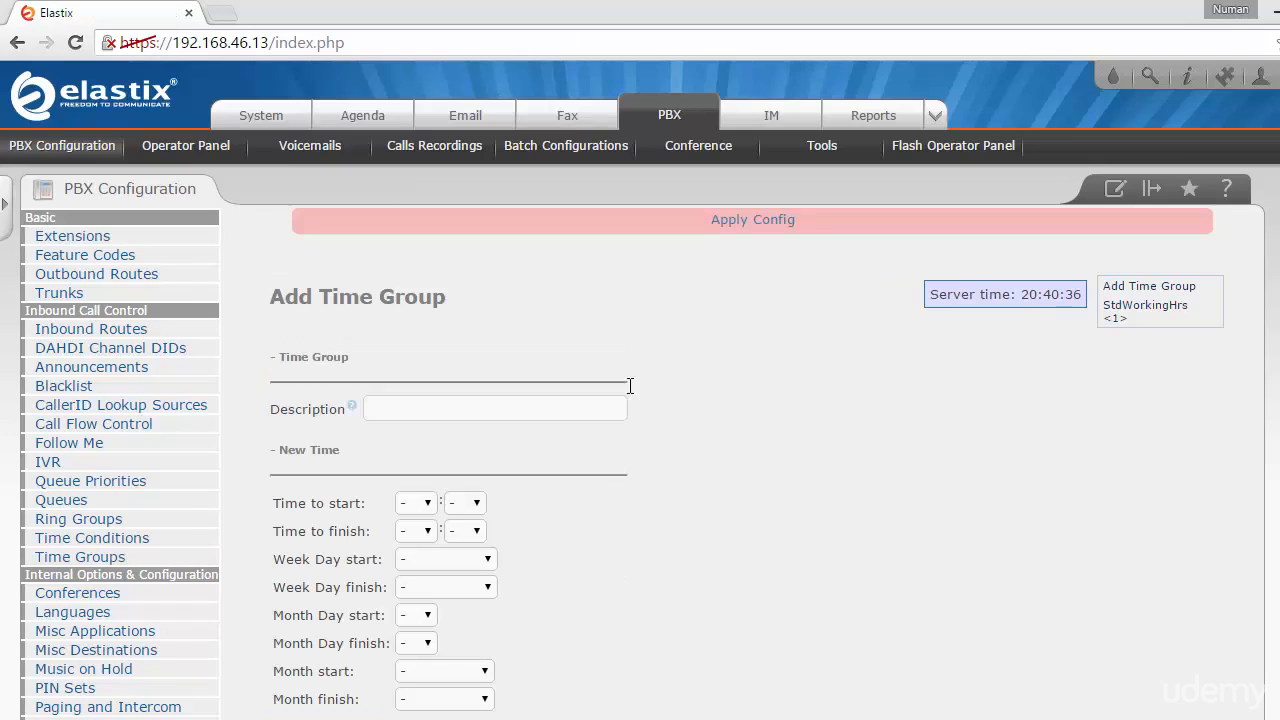
left_click(752, 221)
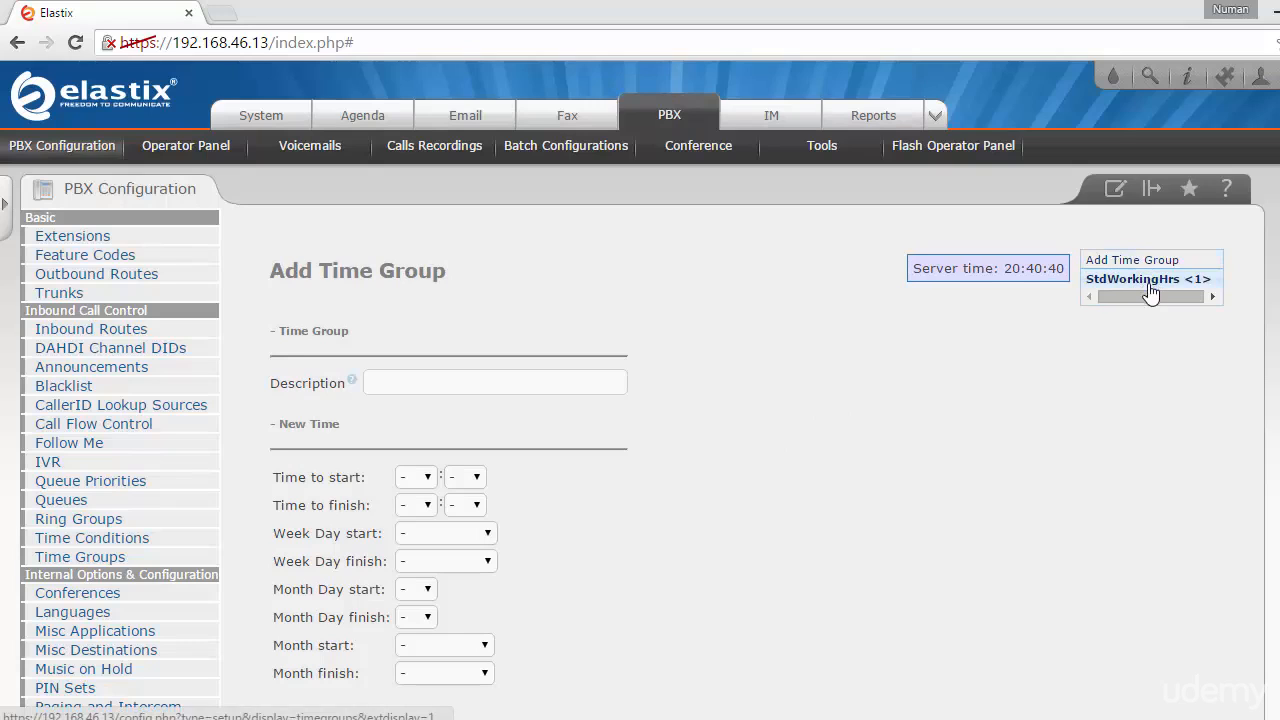
- Start a new time condition named StdWokringHrs and assign the StdWorkingHrs time group to it
left_click(172, 530)
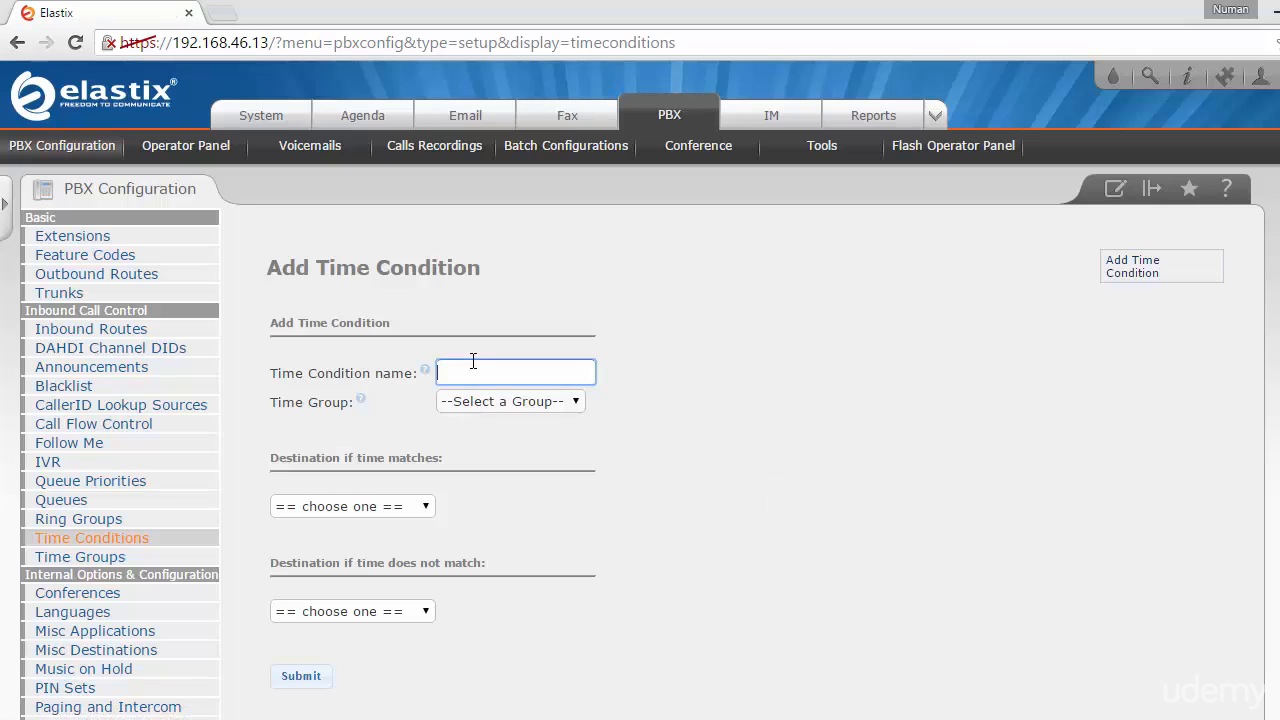
type("StdWokringHrs")
left_click(573, 403)
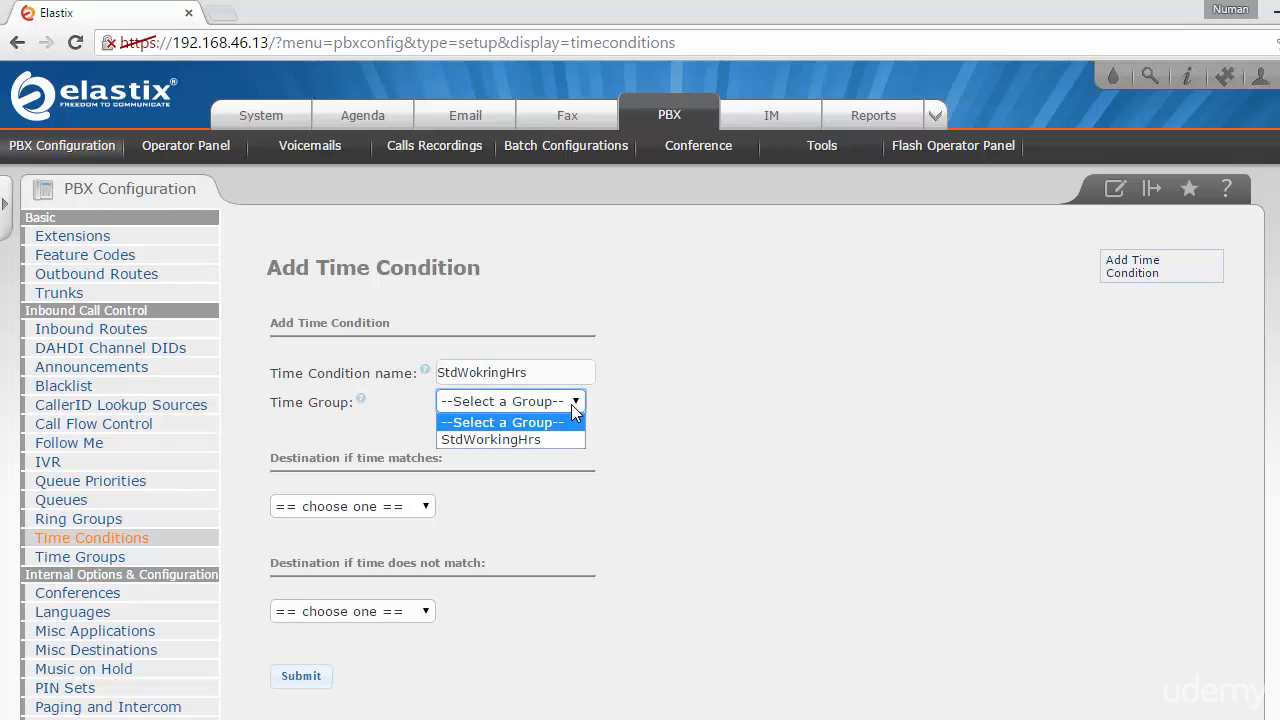
left_click(556, 440)
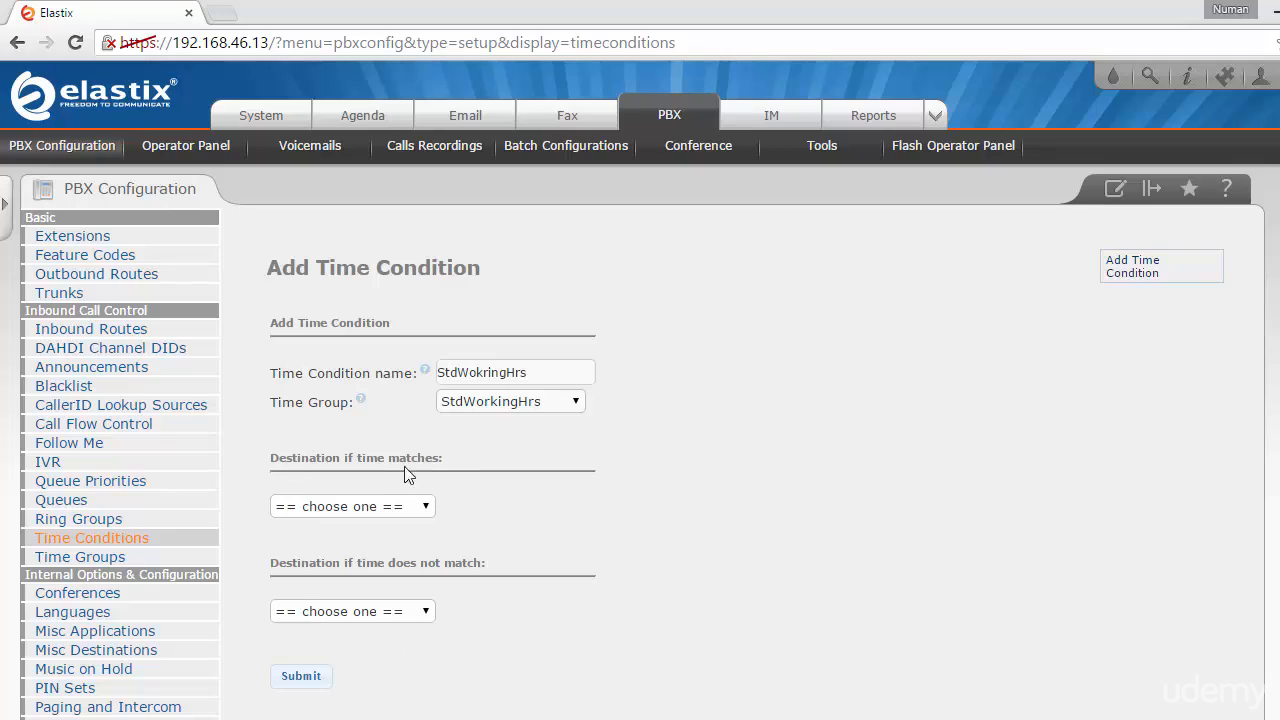
- Set the destination if the time matches to the IVR named MainIVR
left_click_drag(462, 465, 307, 457)
left_click(307, 457)
left_click(409, 512)
left_click_drag(429, 412, 426, 456)
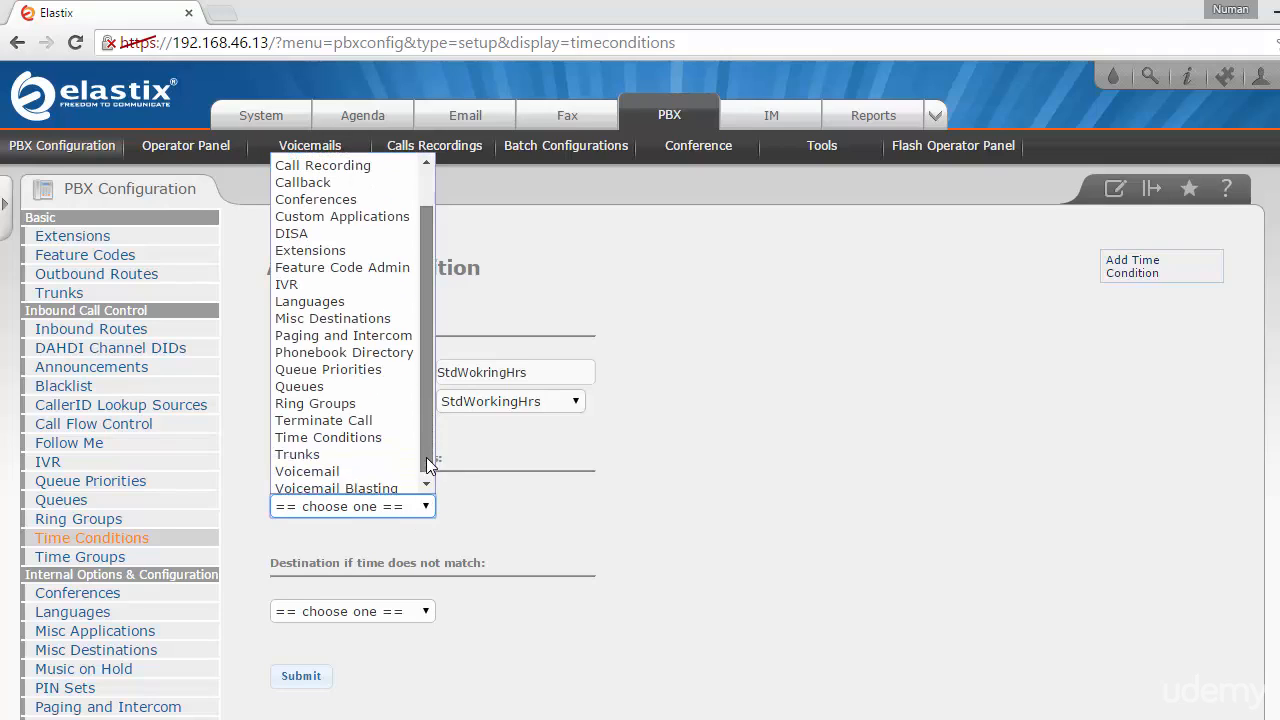
left_click(300, 281)
left_click(558, 508)
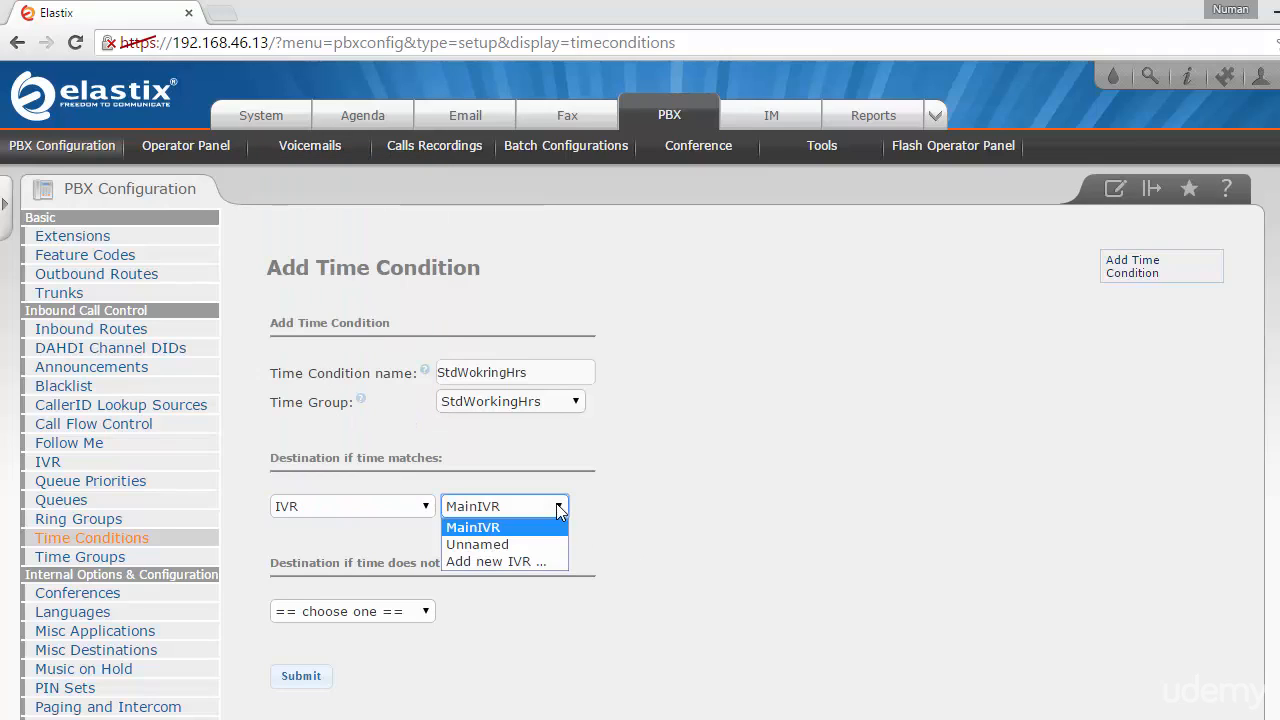
left_click(558, 508)
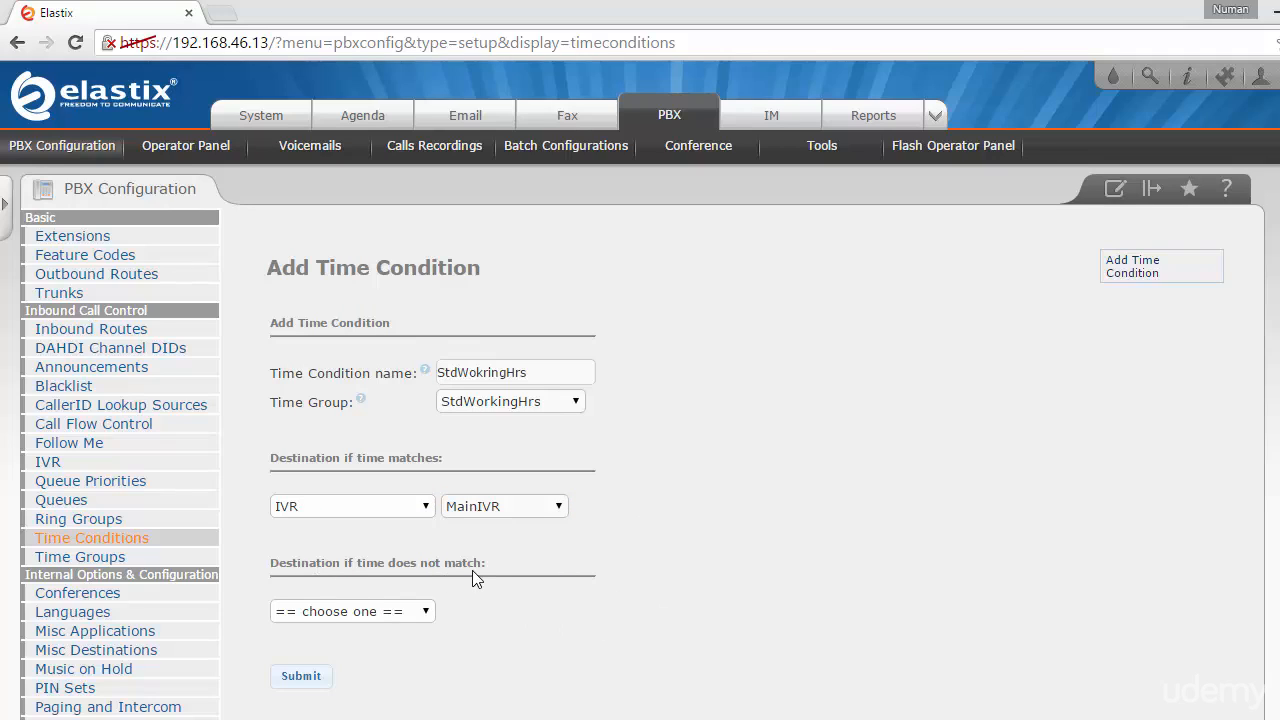
- Set the destination if the time does not match to the NonWorkingHrsMsg announcement
left_click(423, 611)
scroll(427, 526, "down", 1)
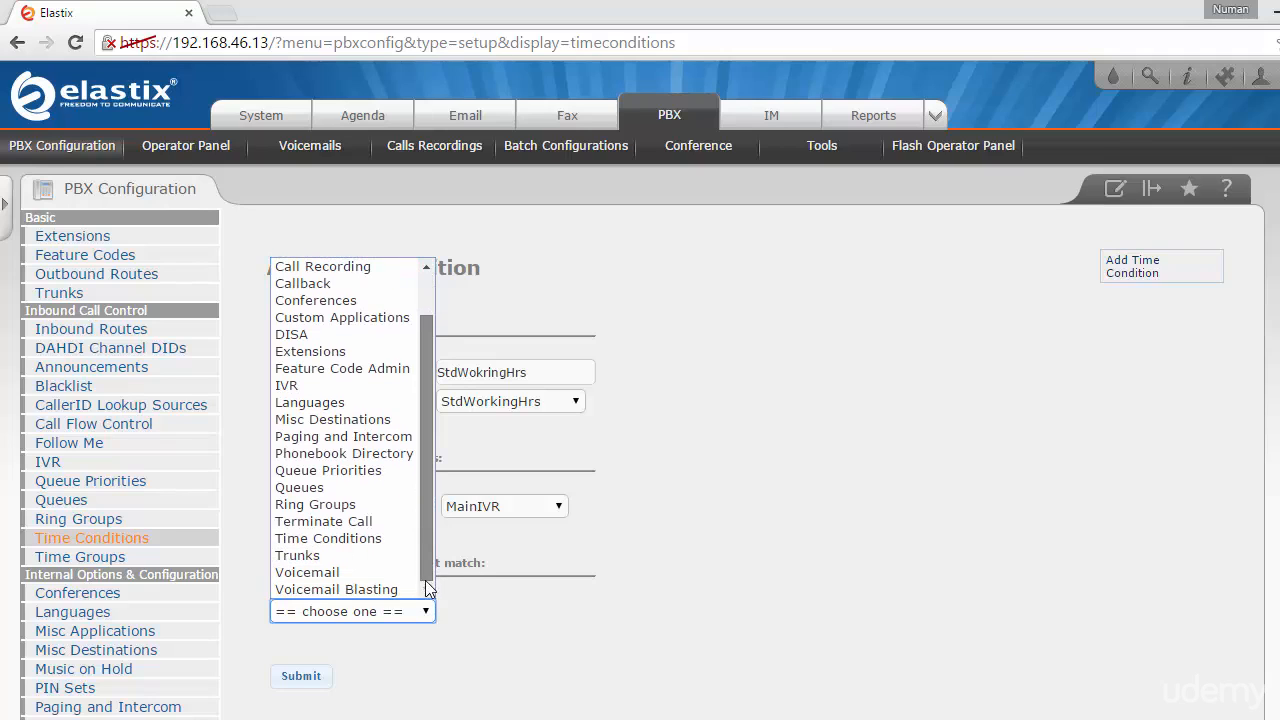
scroll(424, 519, "up", 1)
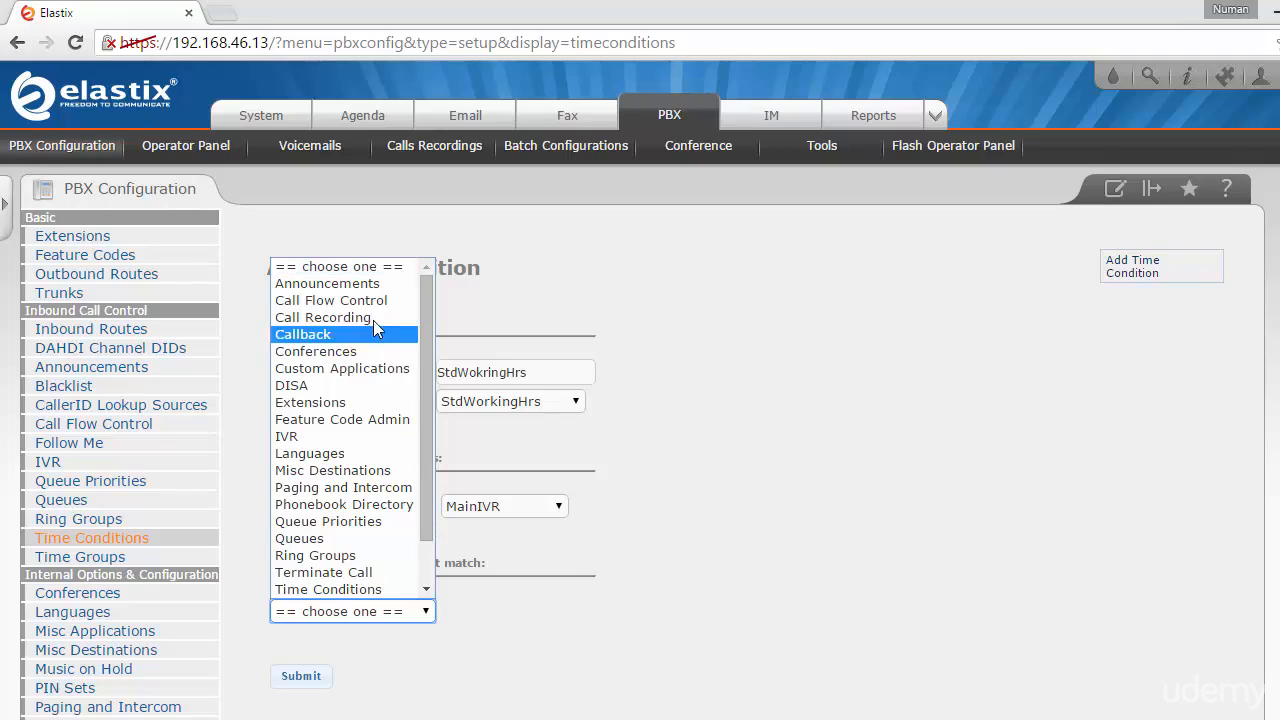
left_click(375, 282)
left_click(513, 653)
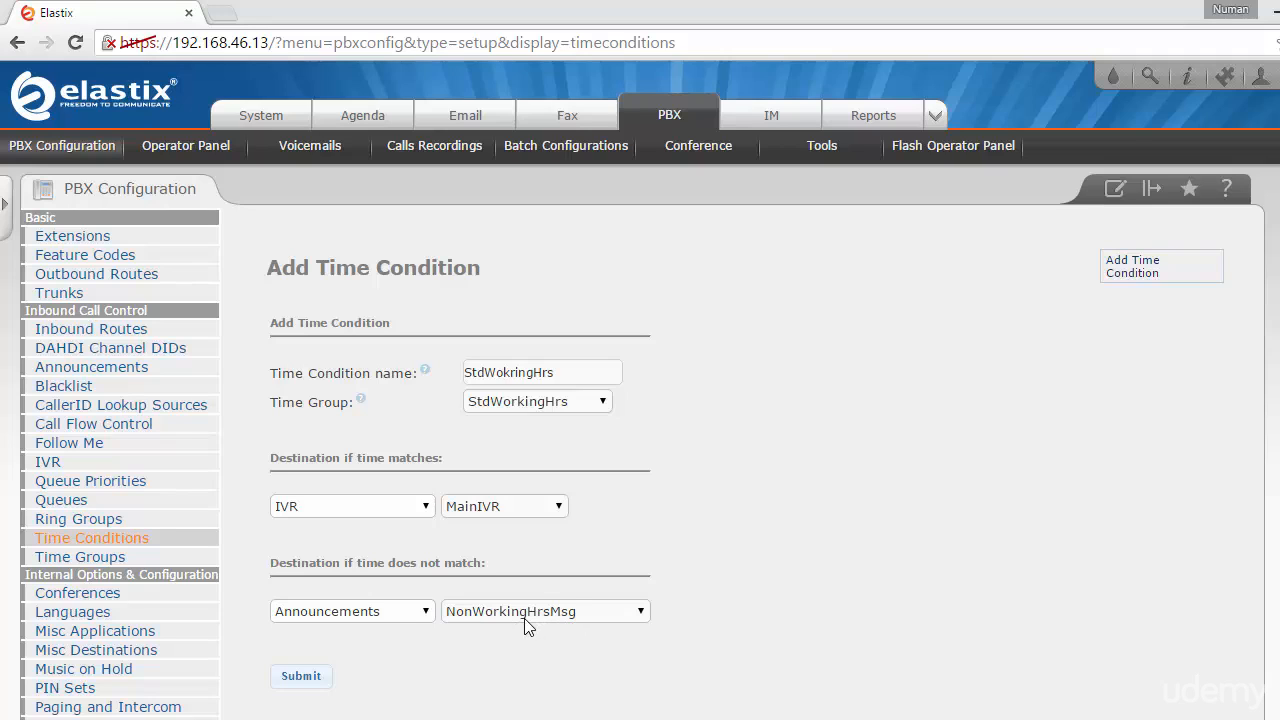
- Submit the new time condition and apply the configuration
left_click(307, 679)
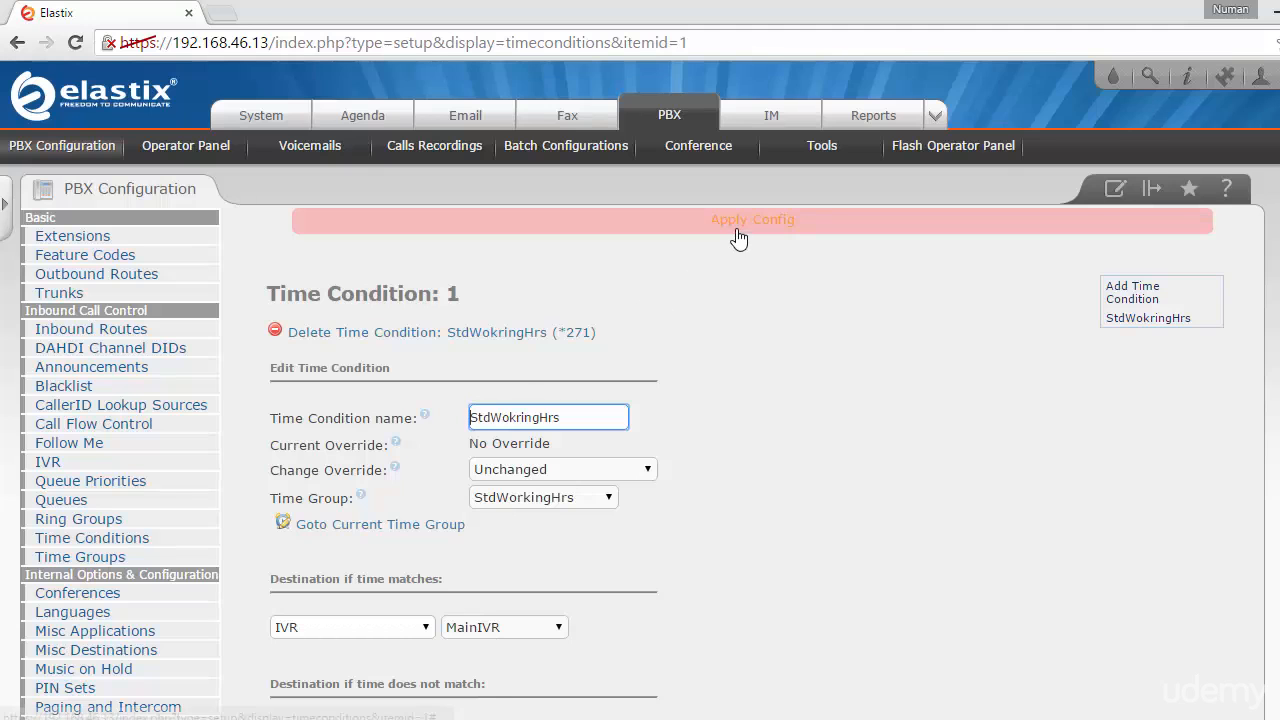
left_click(737, 232)
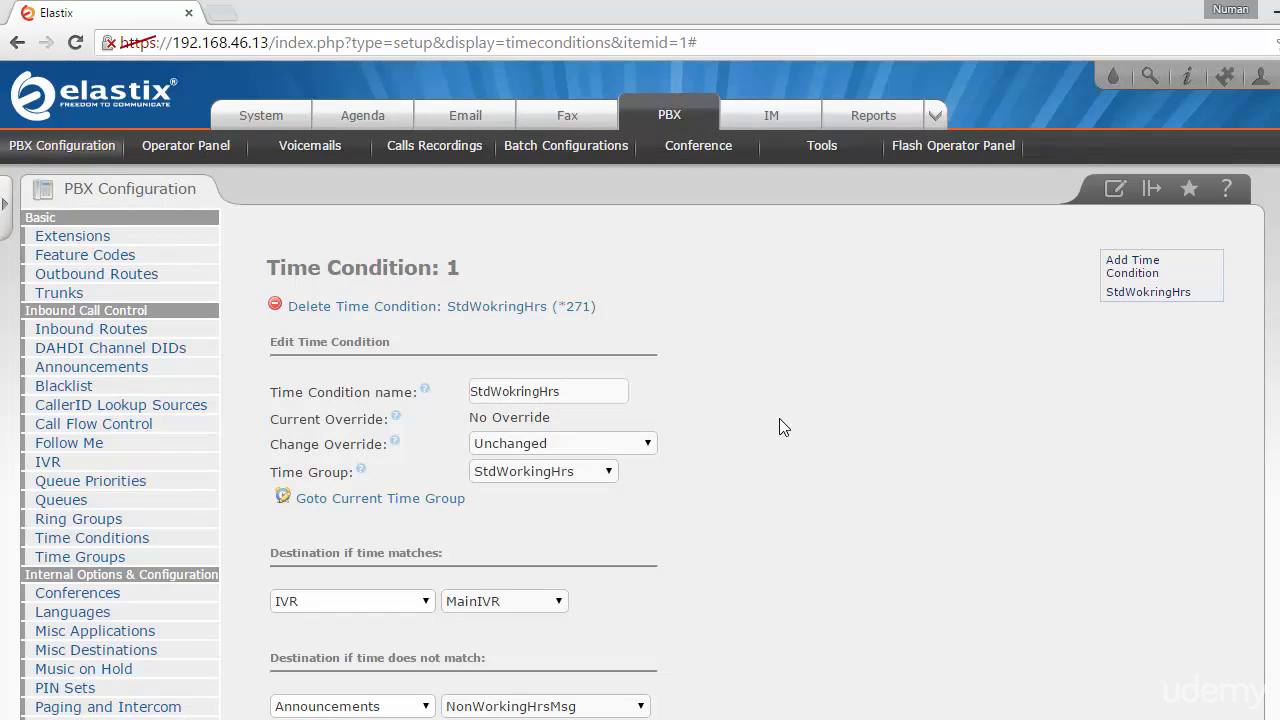
scroll(779, 418, "down", 2)
scroll(779, 427, "up", 2)
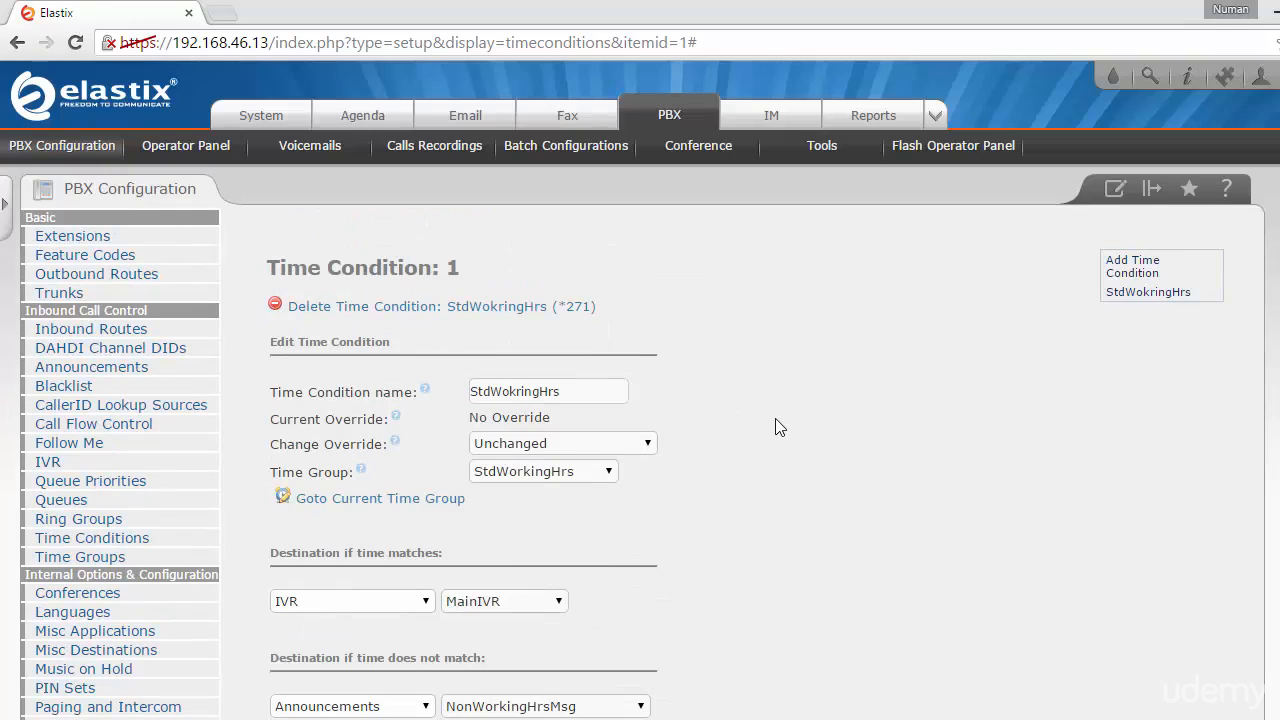